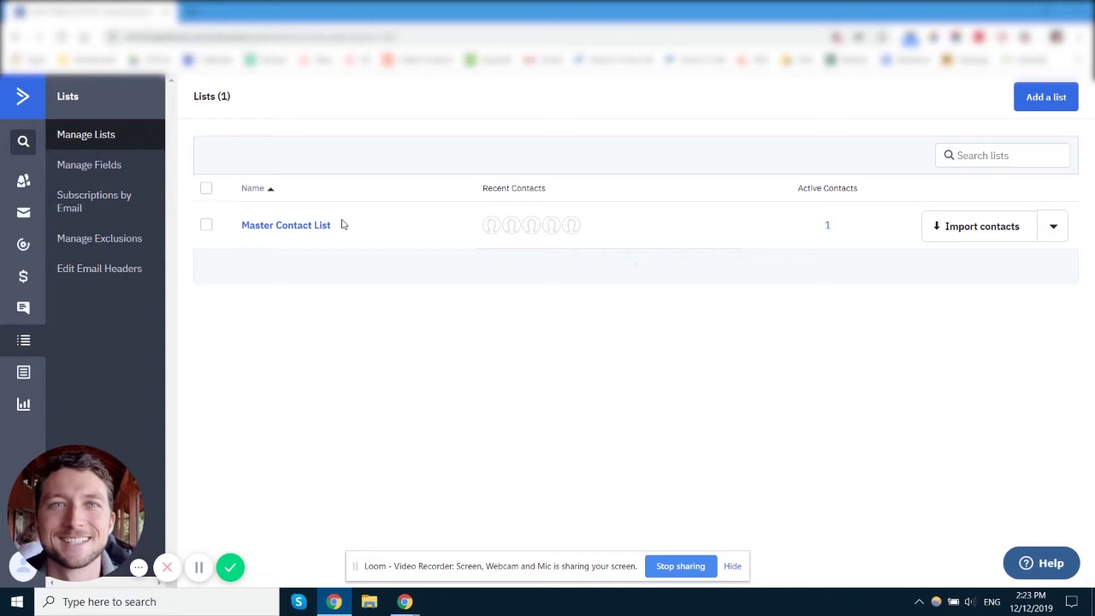
Open the contacts page in a new browser tab and look over the Master Contact List's options.
right_click(23, 181)
left_click(85, 191)
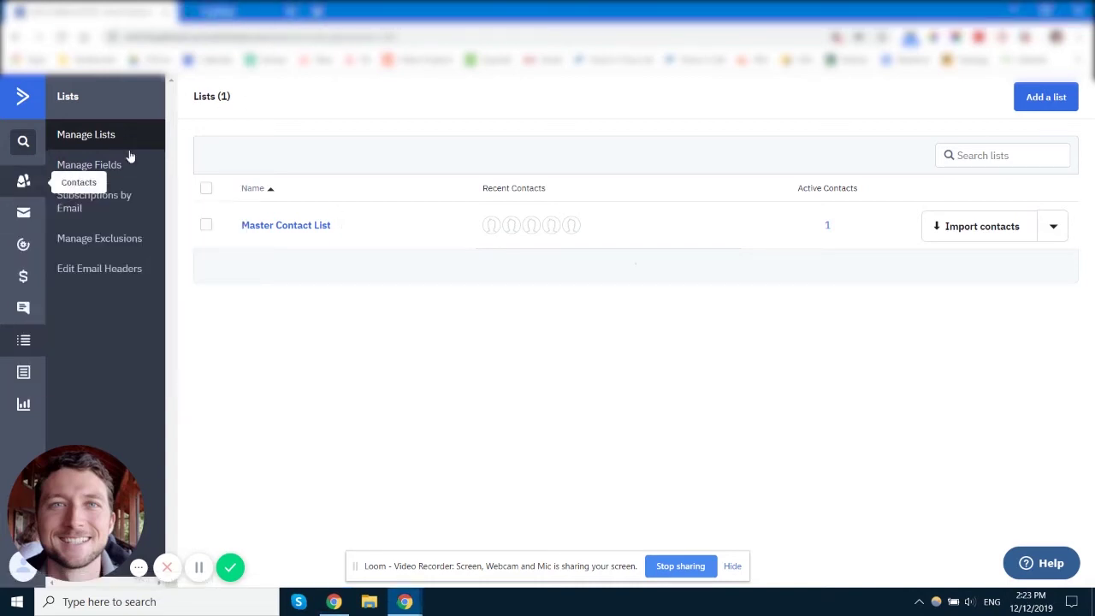
left_click(1054, 228)
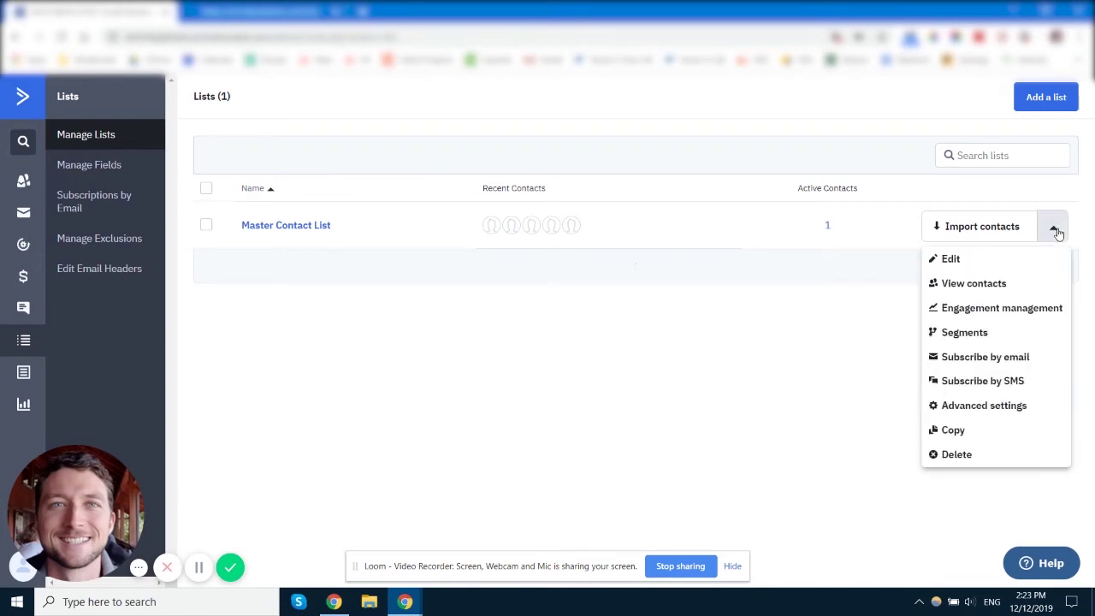
left_click(371, 272)
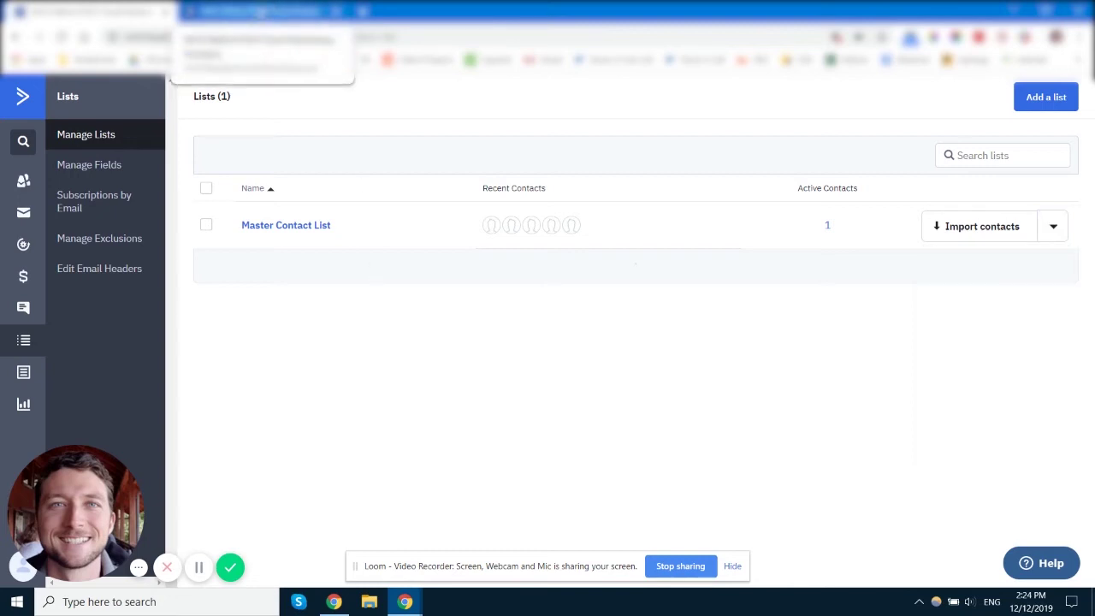
Switch to the contacts page and open the advanced search.
left_click(261, 11)
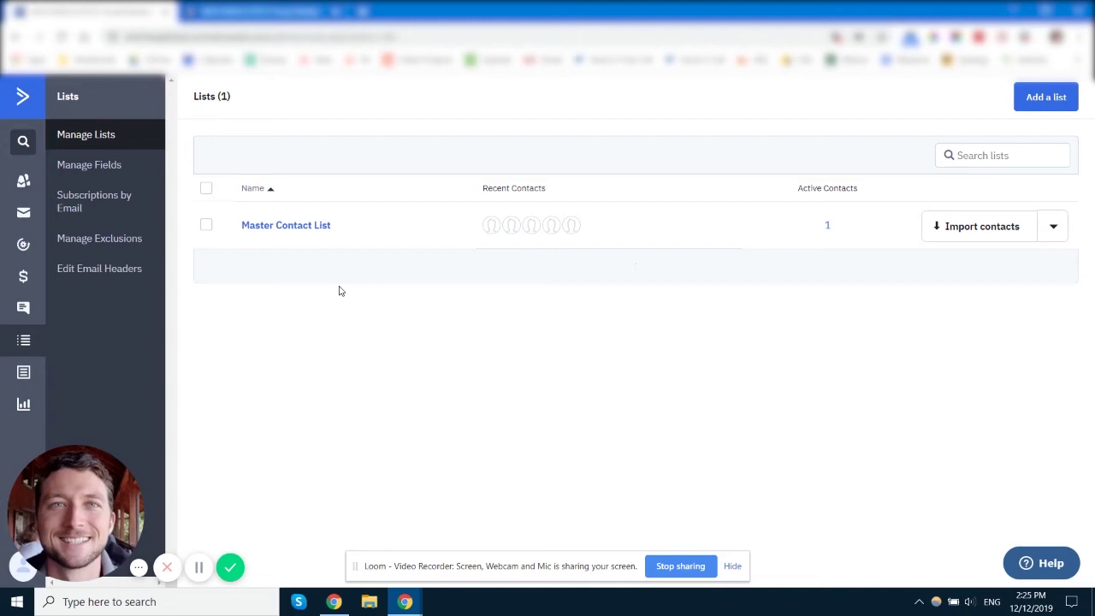
left_click(256, 11)
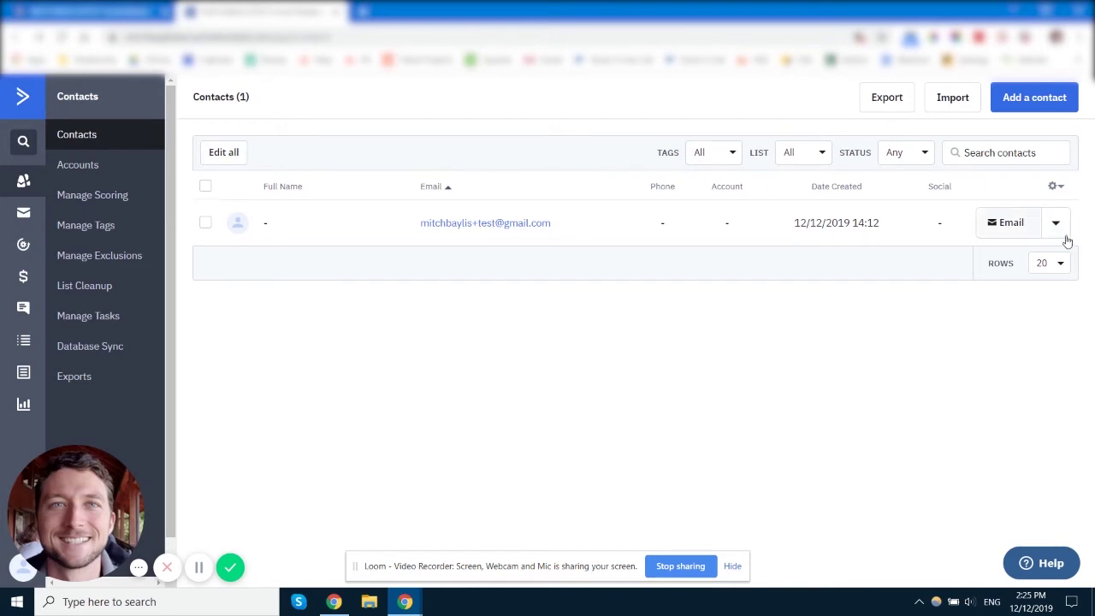
left_click(1012, 150)
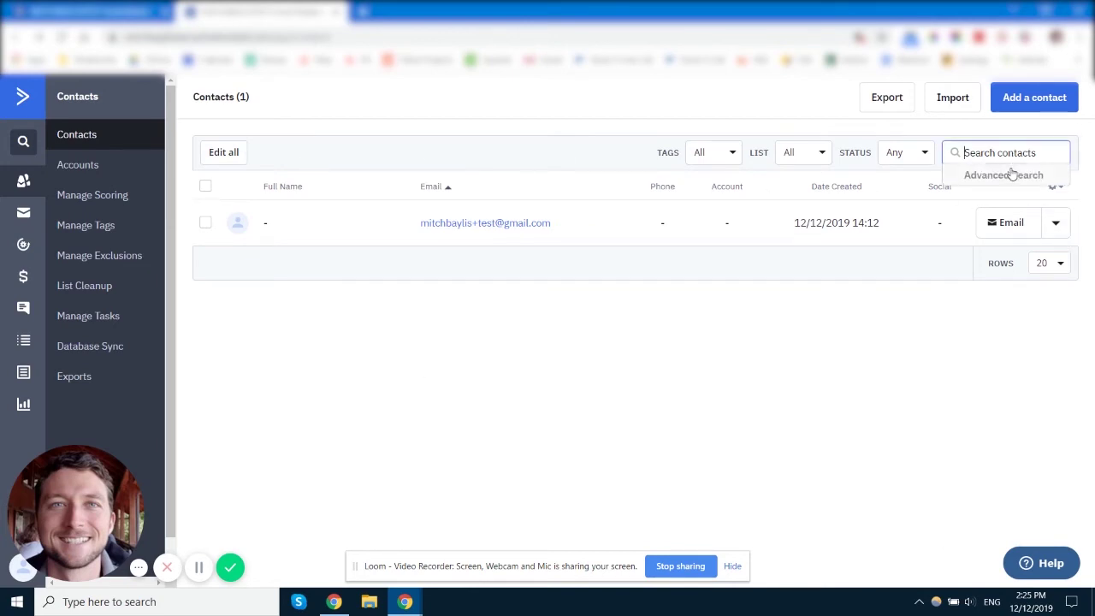
left_click(1004, 175)
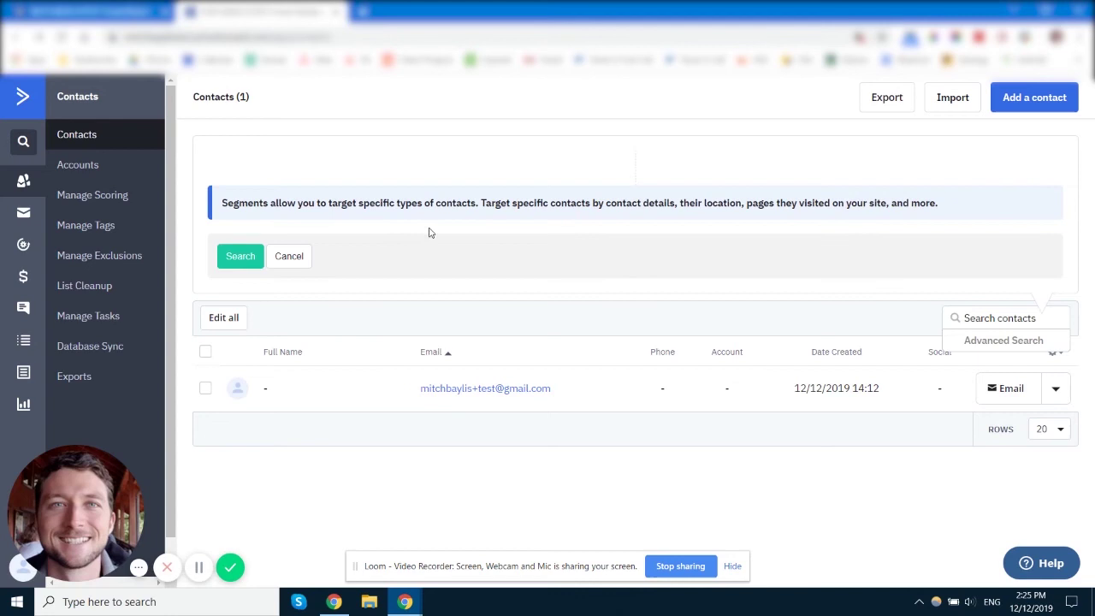
Try to build a search condition for contacts on which a particular tag exists.
left_click(362, 183)
type("tag")
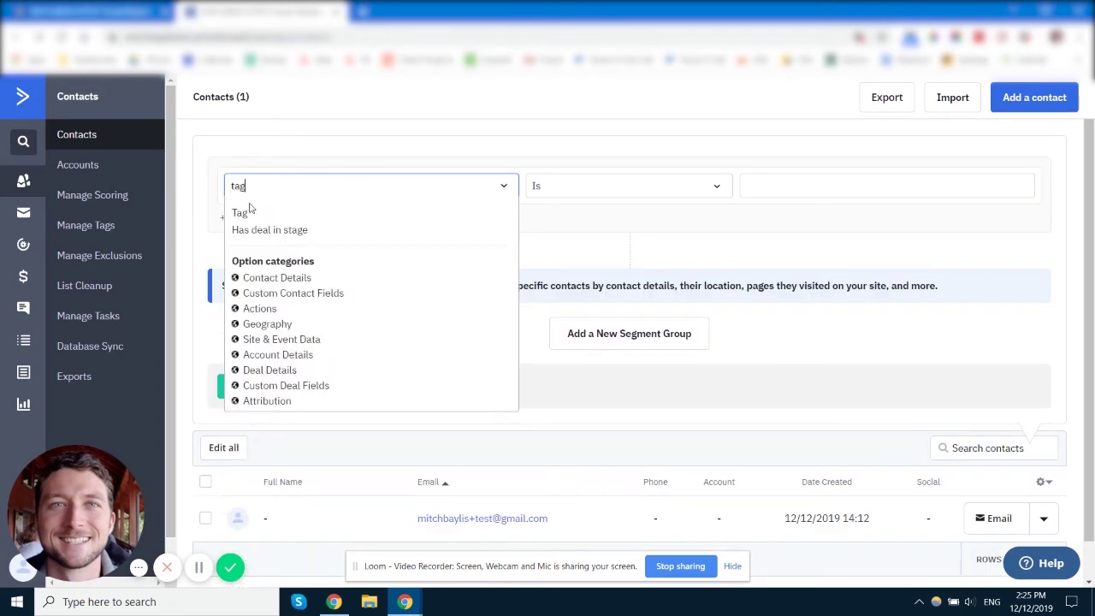
left_click(240, 215)
left_click(752, 186)
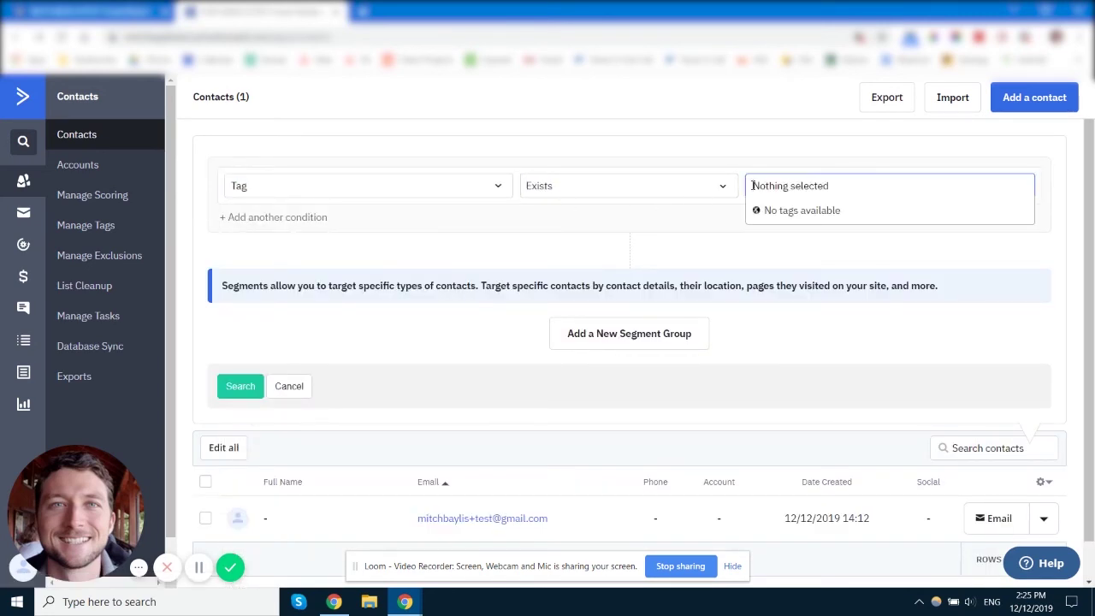
type("tag")
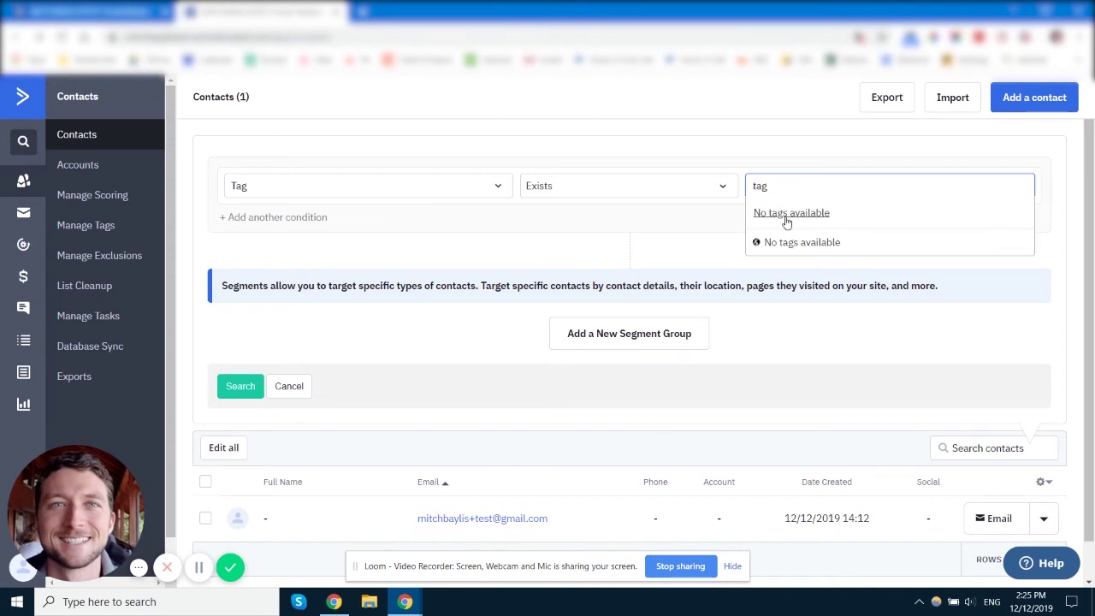
key("BackSpace")
key("BackSpace")
key("BackSpace")
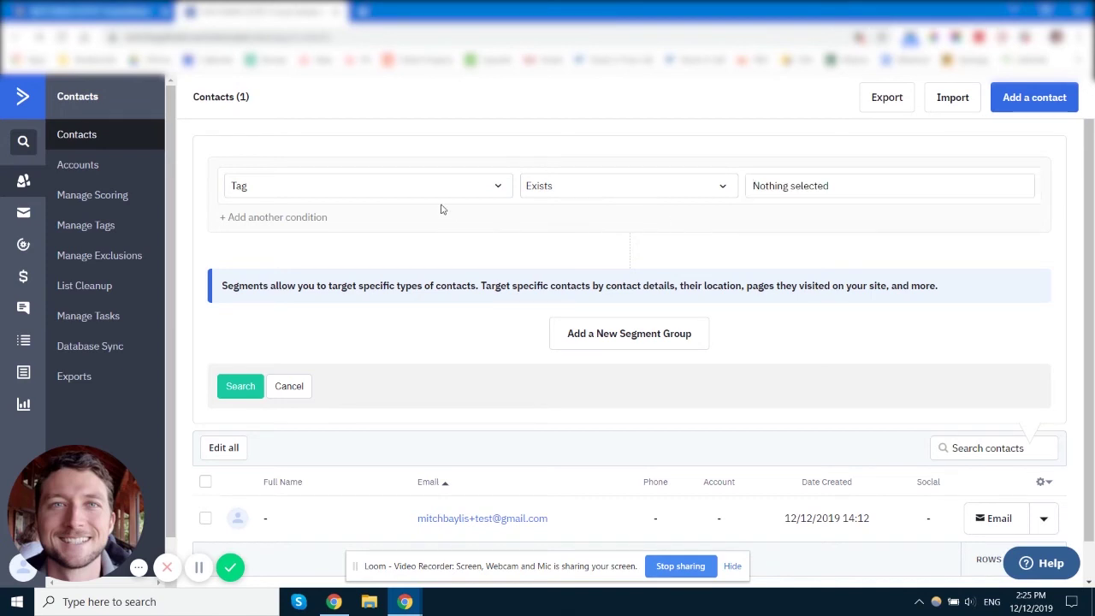
Change the search condition to First Name Is and enter the contact's first name.
left_click(425, 178)
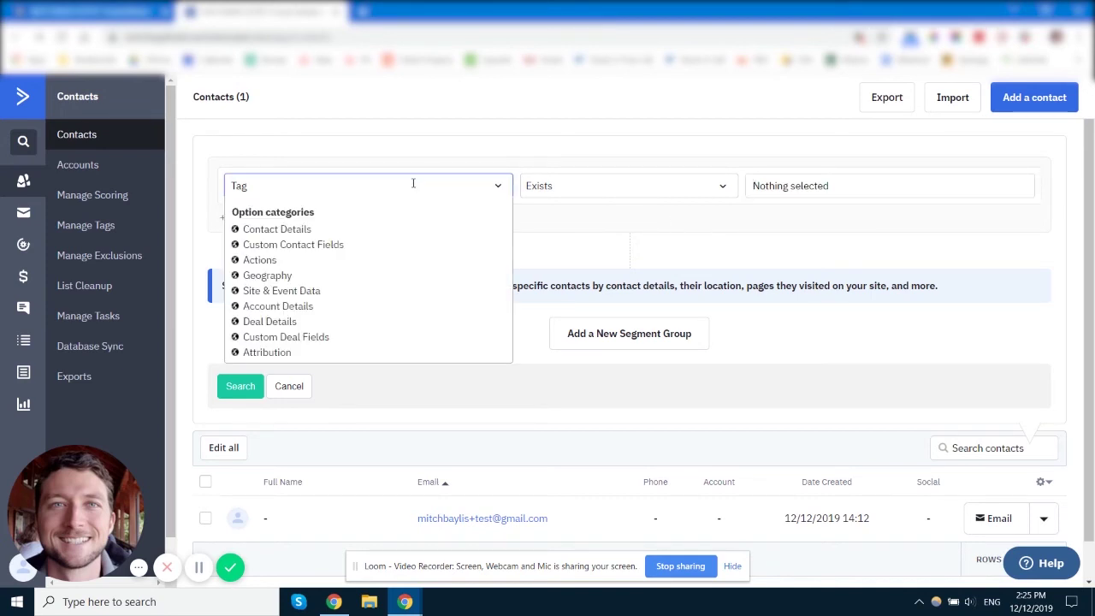
left_click(289, 228)
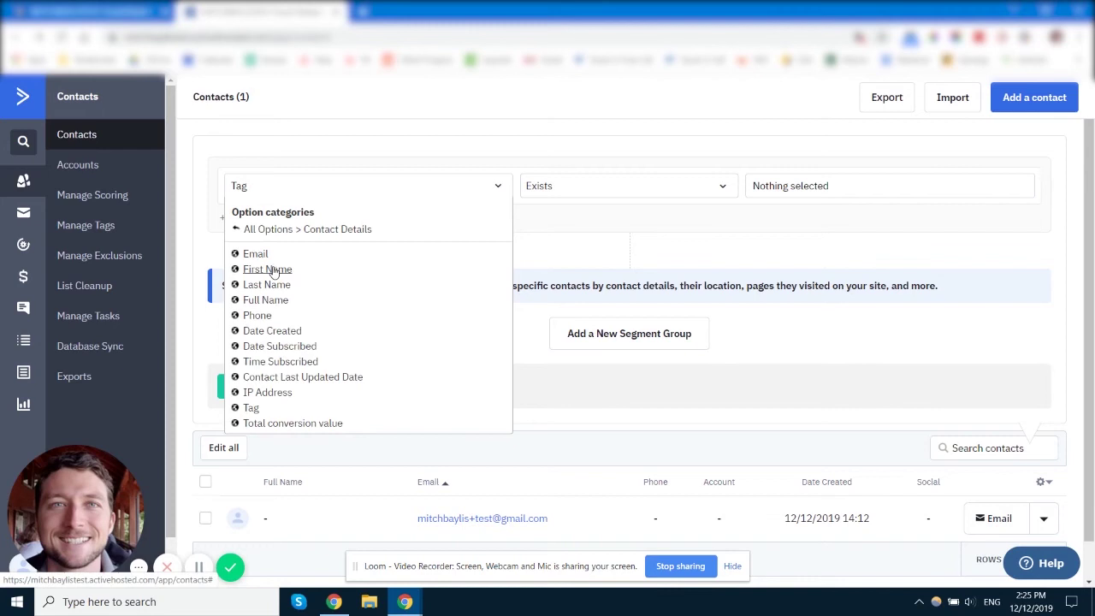
left_click(278, 272)
left_click(783, 190)
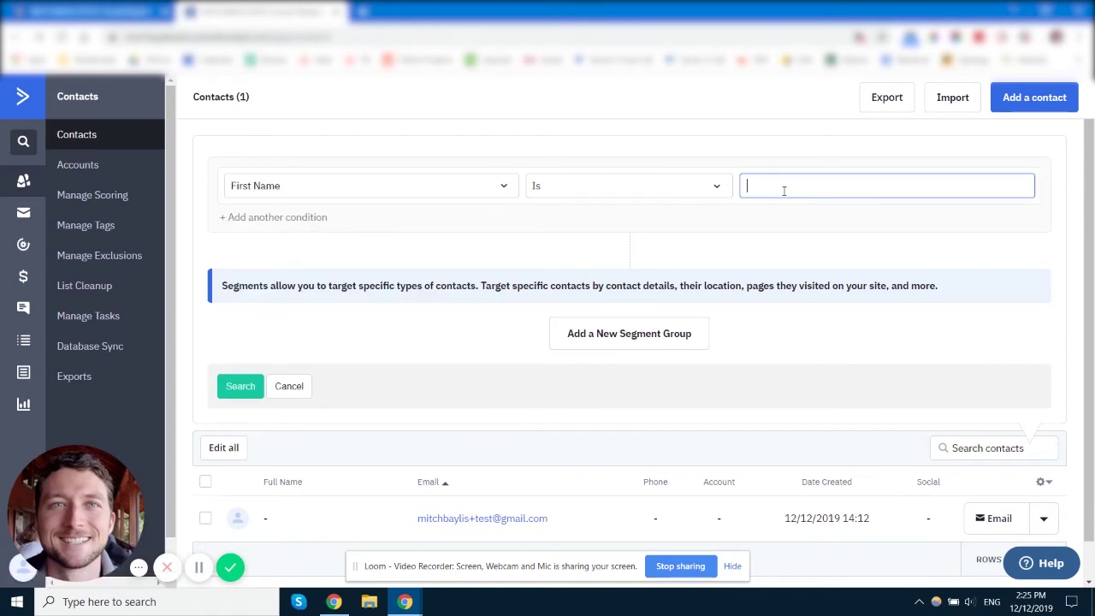
type("Mitch")
Add a second, blank AND condition and run the contact search.
left_click(403, 236)
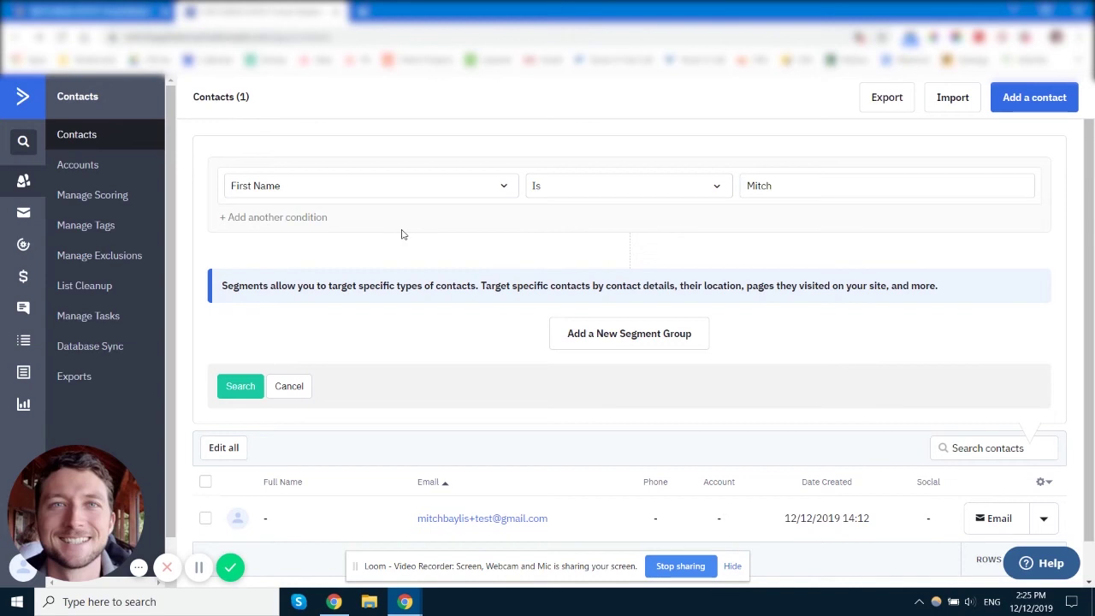
left_click(315, 221)
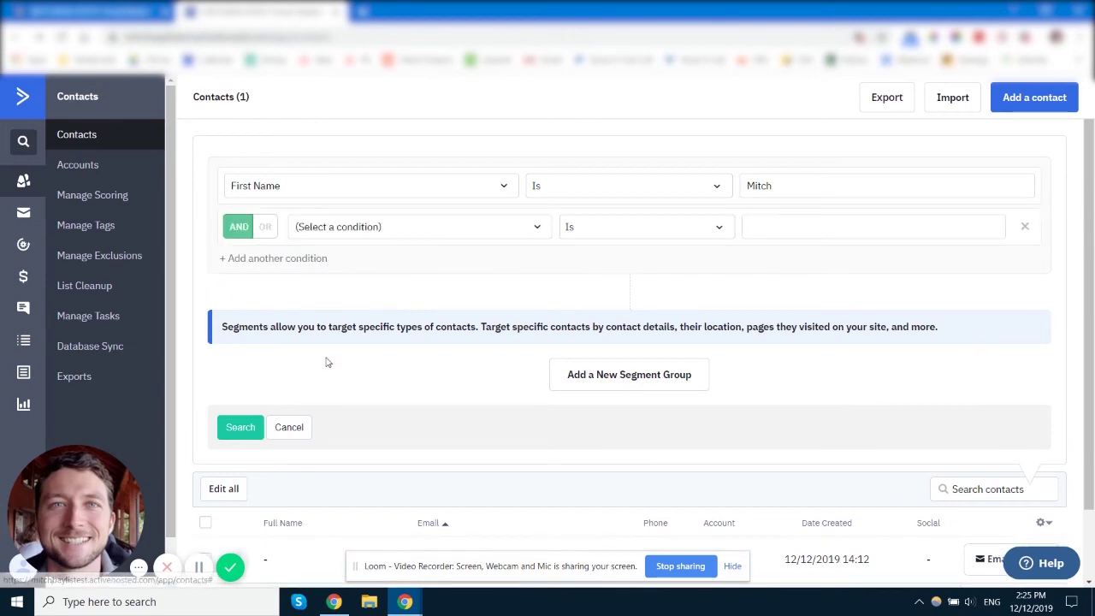
left_click(240, 428)
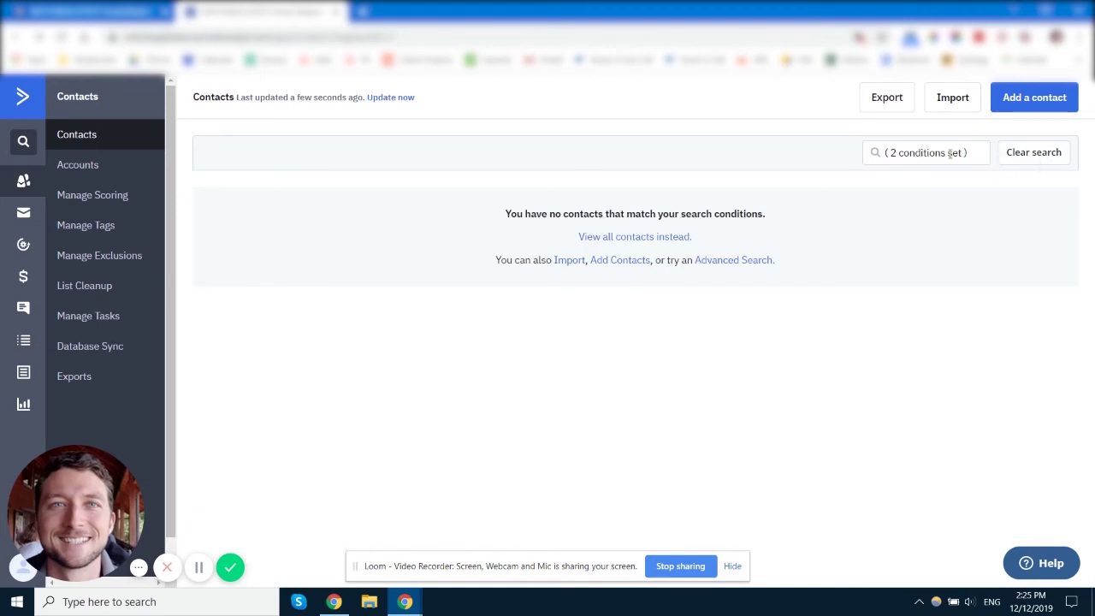
Reopen the search conditions and save them as a segment named with the contact's first name.
left_click(944, 159)
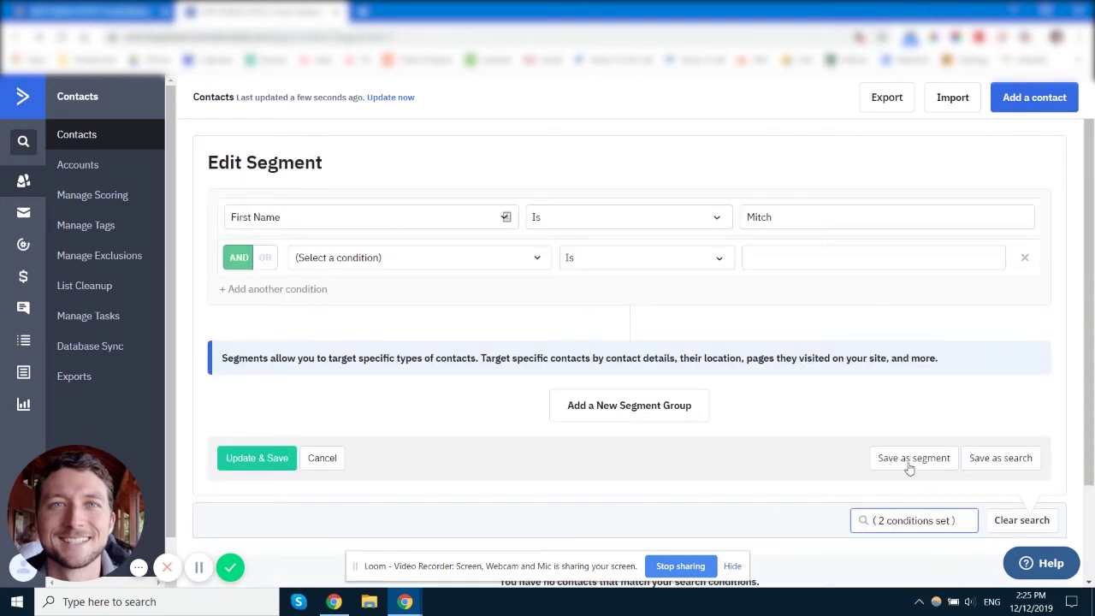
left_click(921, 462)
triple_click(462, 203)
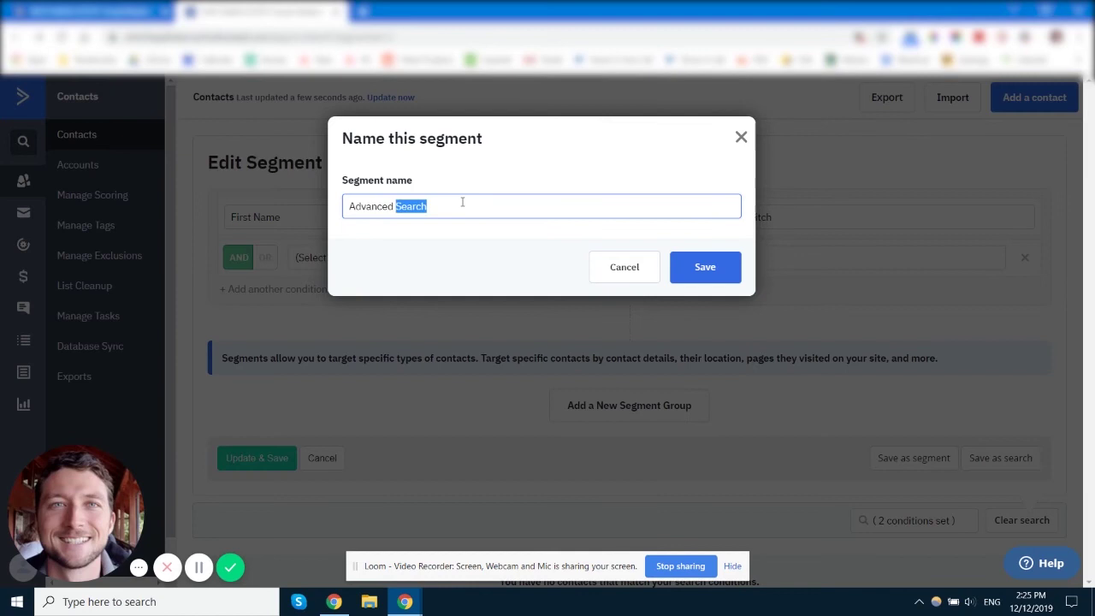
type("Mitch")
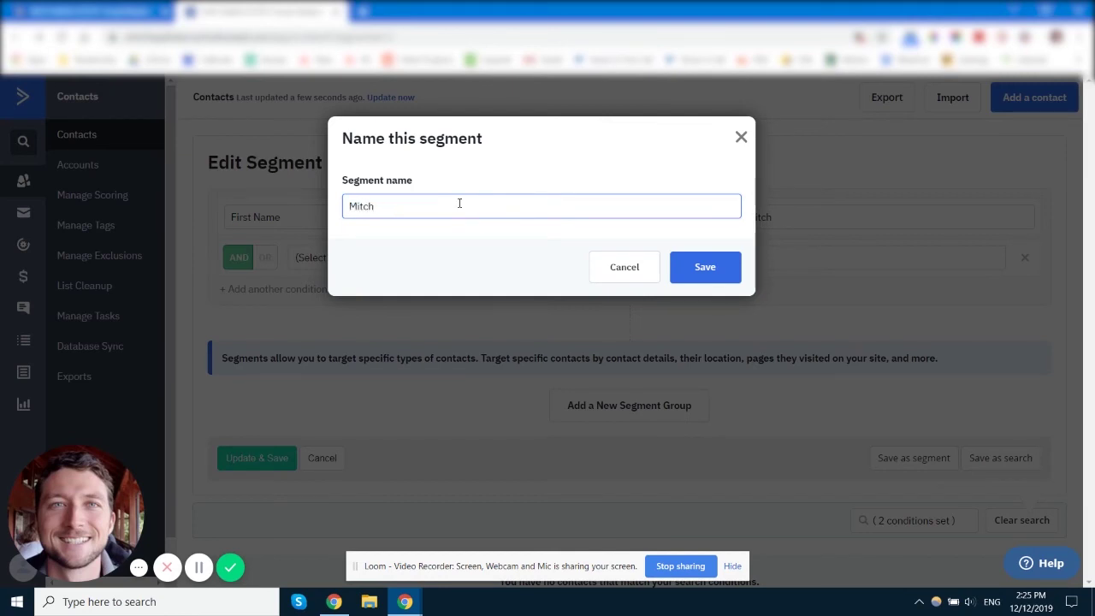
left_click(714, 268)
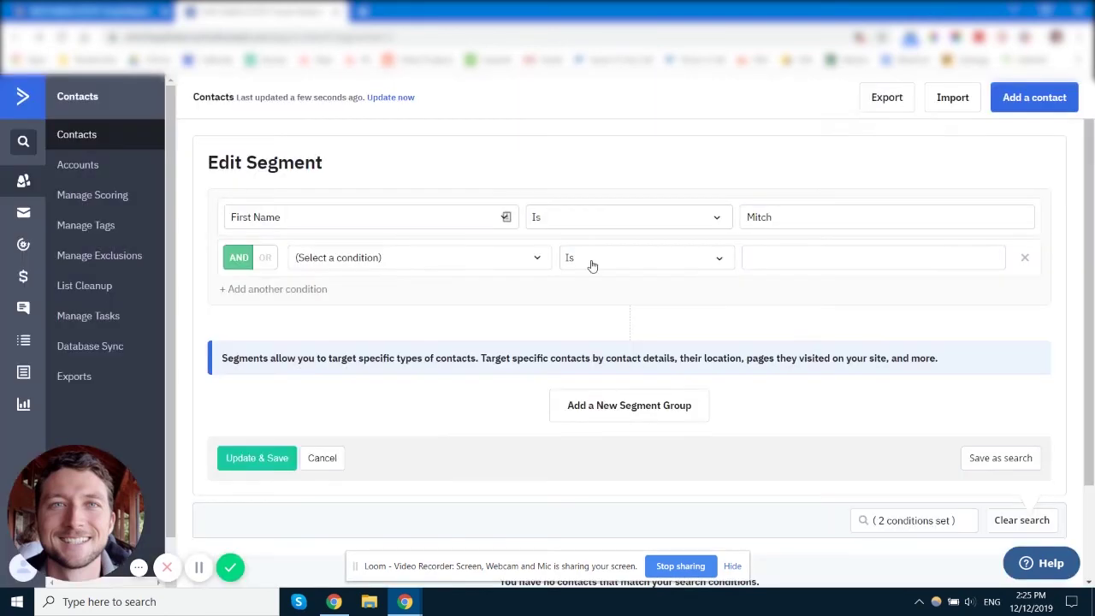
Change the segment's first condition to Email Address Contains the contact's first name, and update and save the segment.
scroll(504, 183, "down", 3)
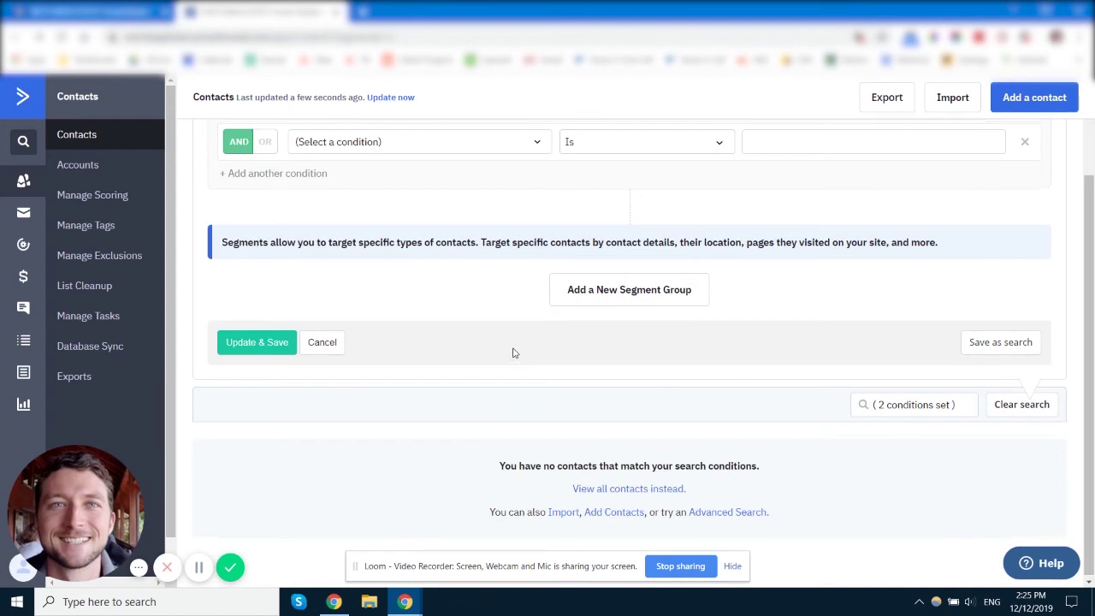
scroll(513, 352, "up", 3)
left_click(398, 215)
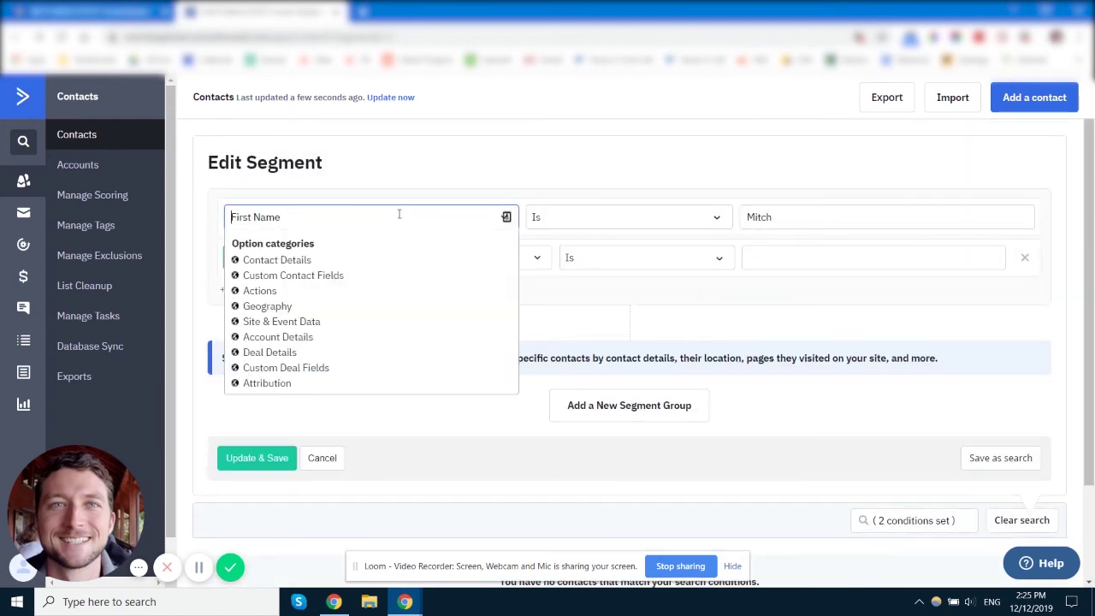
type("emai")
left_click(289, 245)
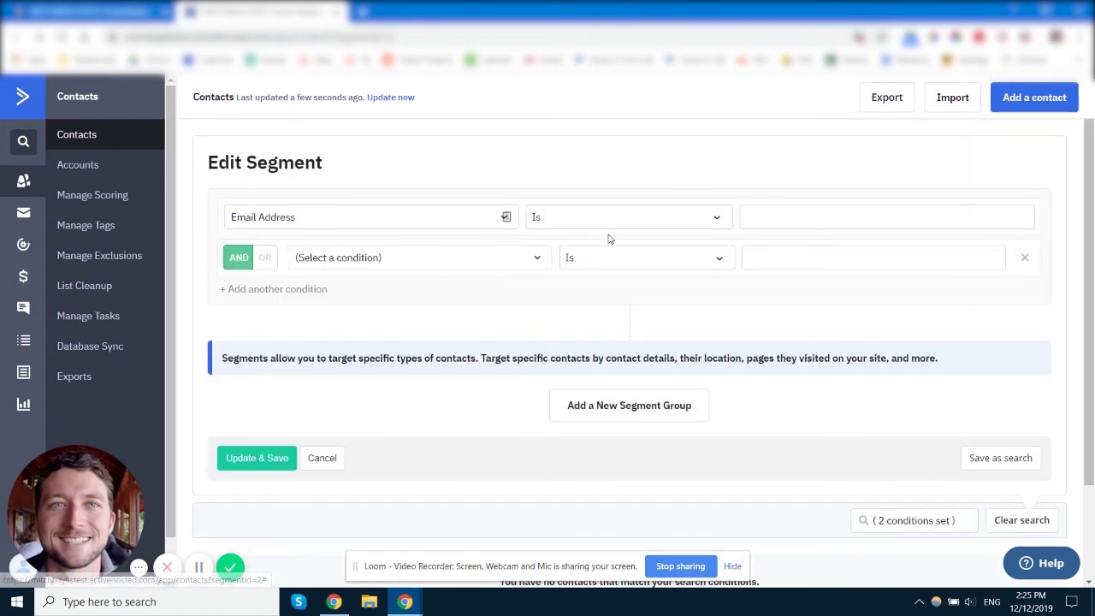
left_click(612, 224)
left_click(591, 279)
left_click(764, 216)
type("mitch")
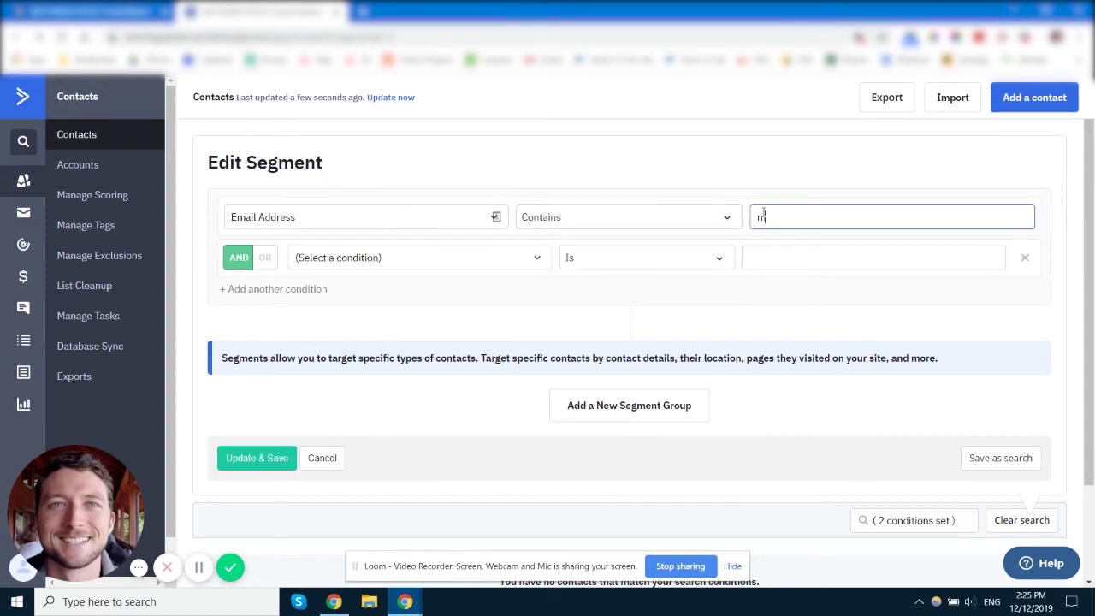
left_click(255, 460)
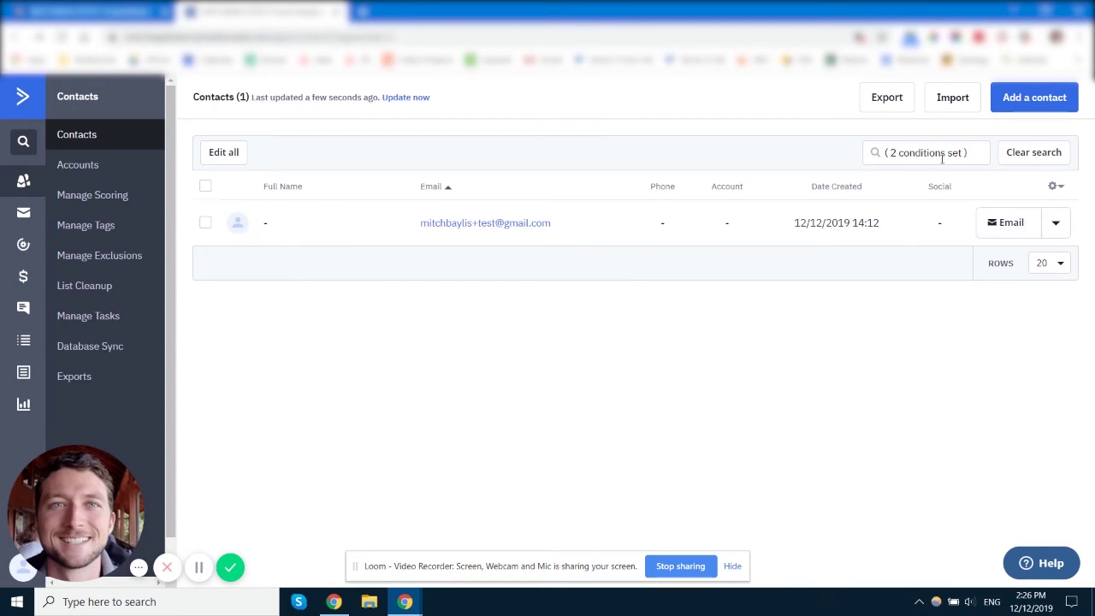
Open the newly saved segment from the Master Contact List's segments and view its contacts.
left_click(23, 339)
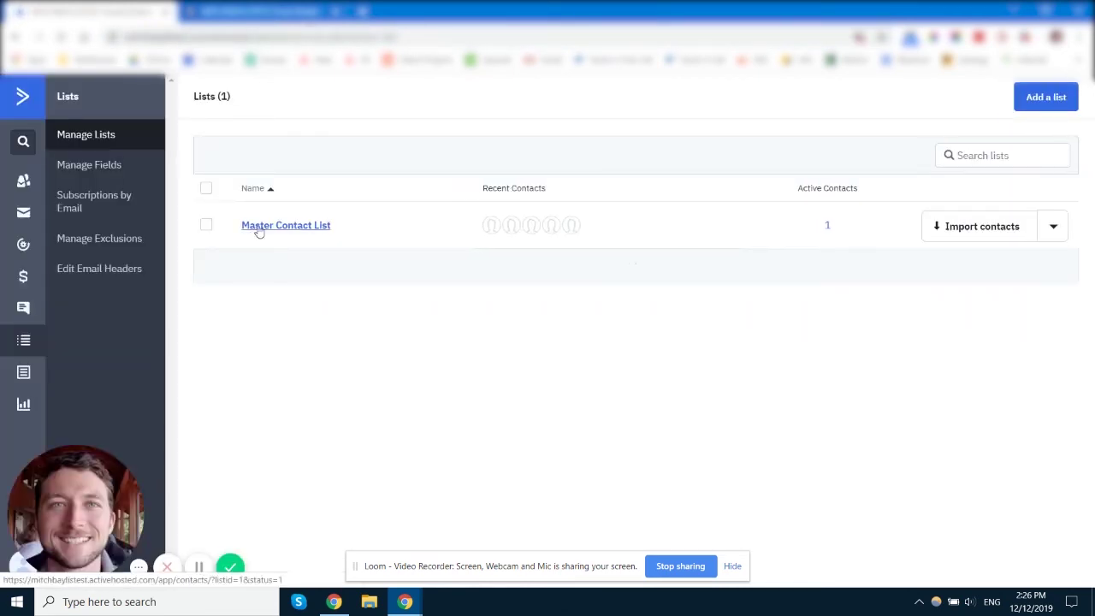
left_click(1052, 229)
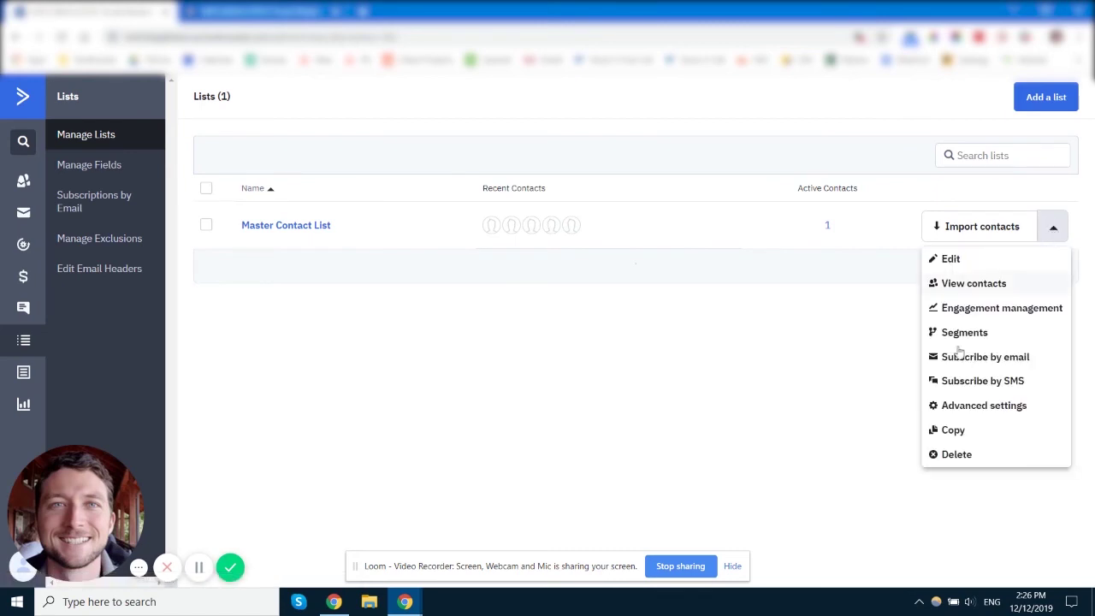
left_click(967, 335)
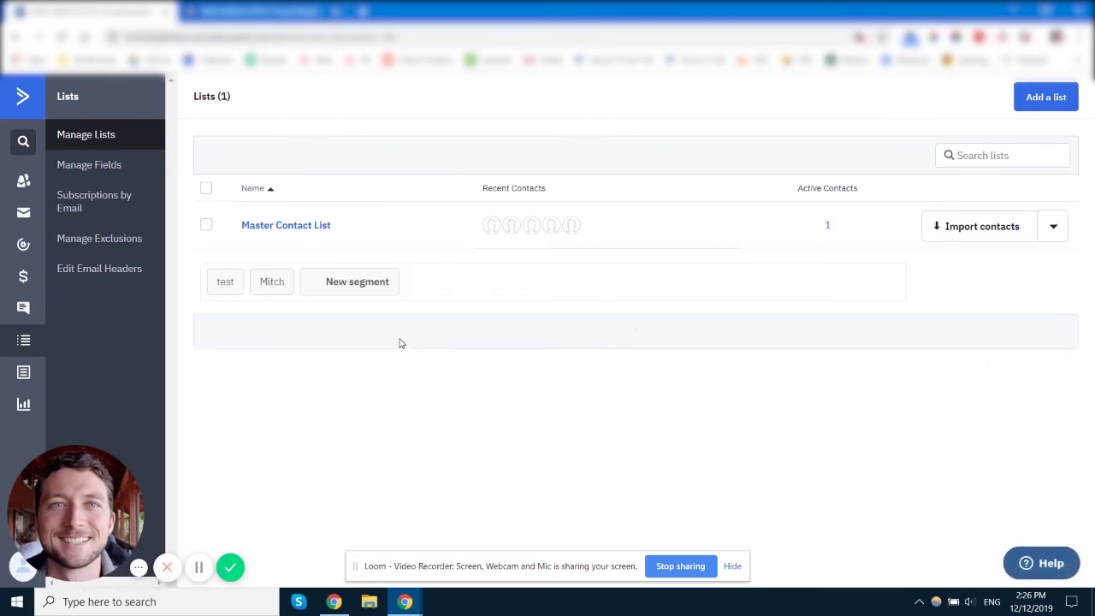
left_click(273, 289)
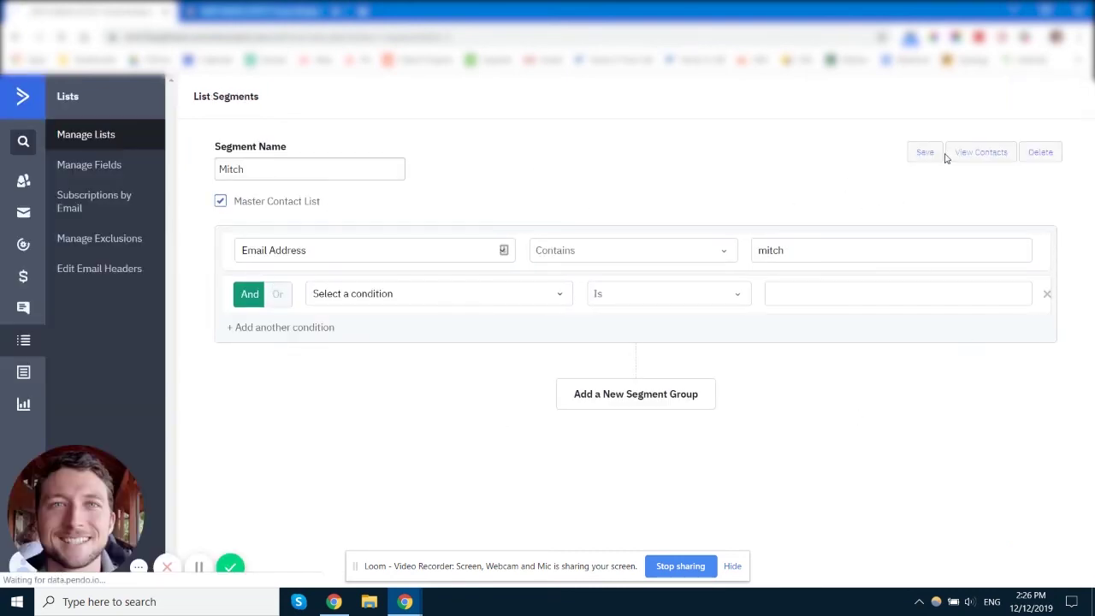
left_click(974, 157)
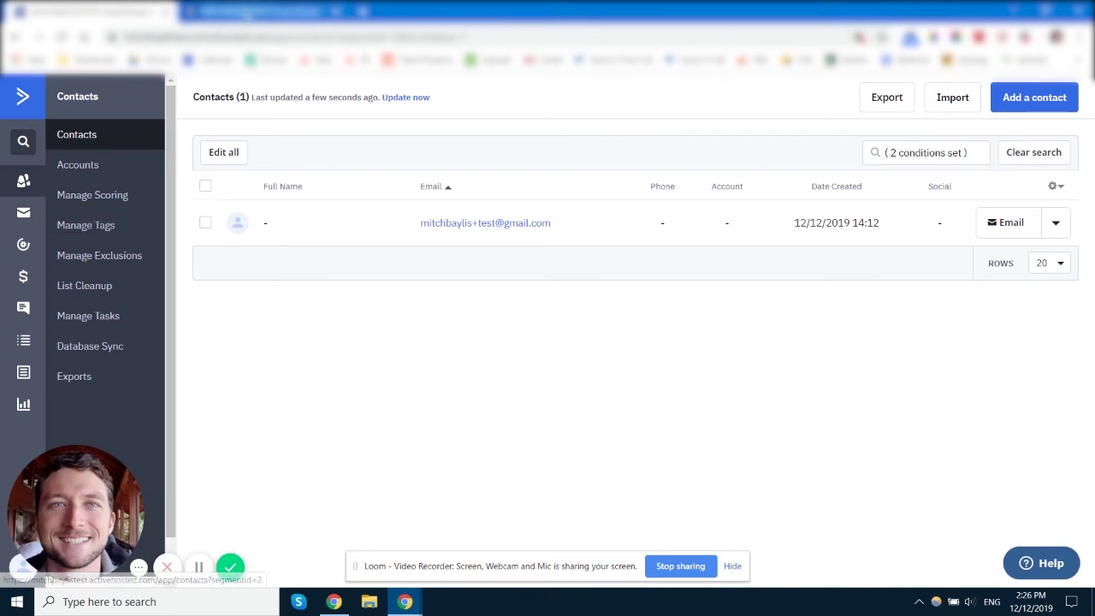
Close the extra contacts browser tab and return to the lists page.
left_click(257, 12)
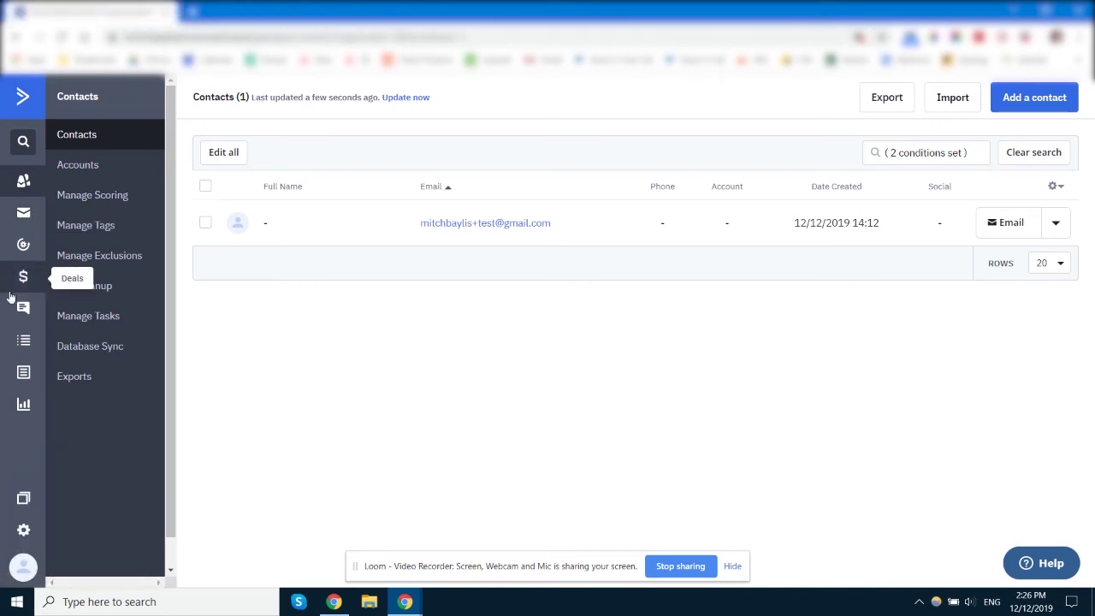
left_click(25, 340)
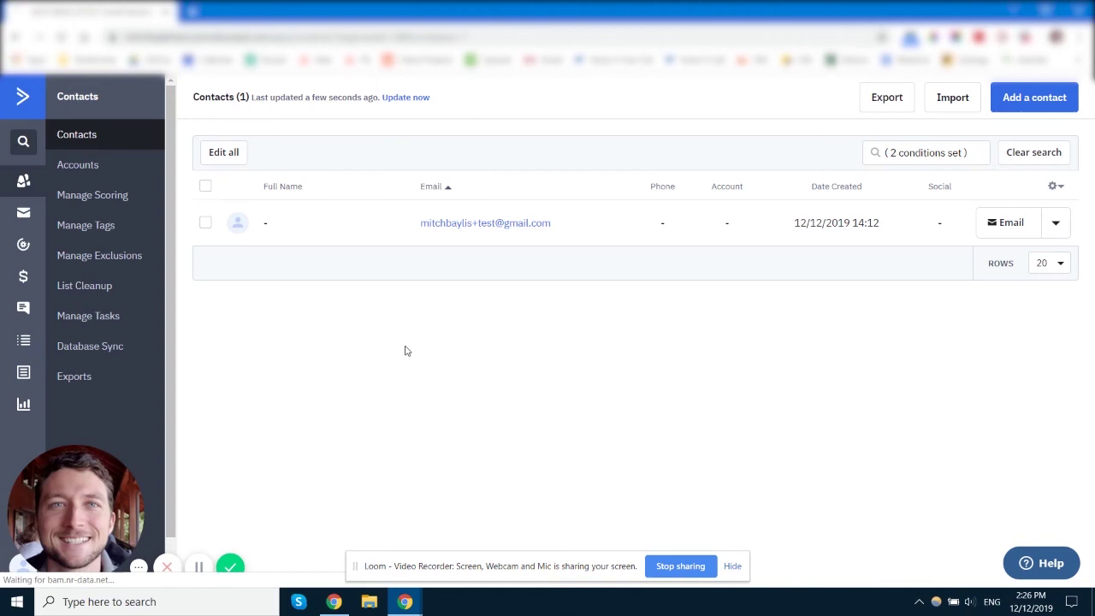